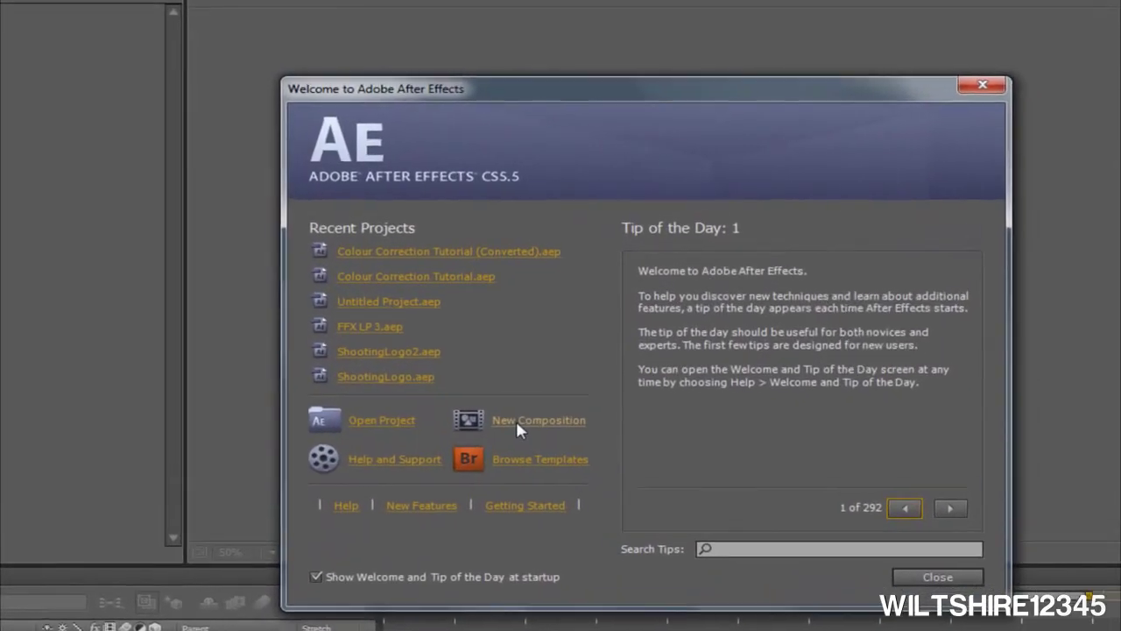
Create Comp 1 at 1280×720, 59.94 fps with the default black background
left_click(471, 367)
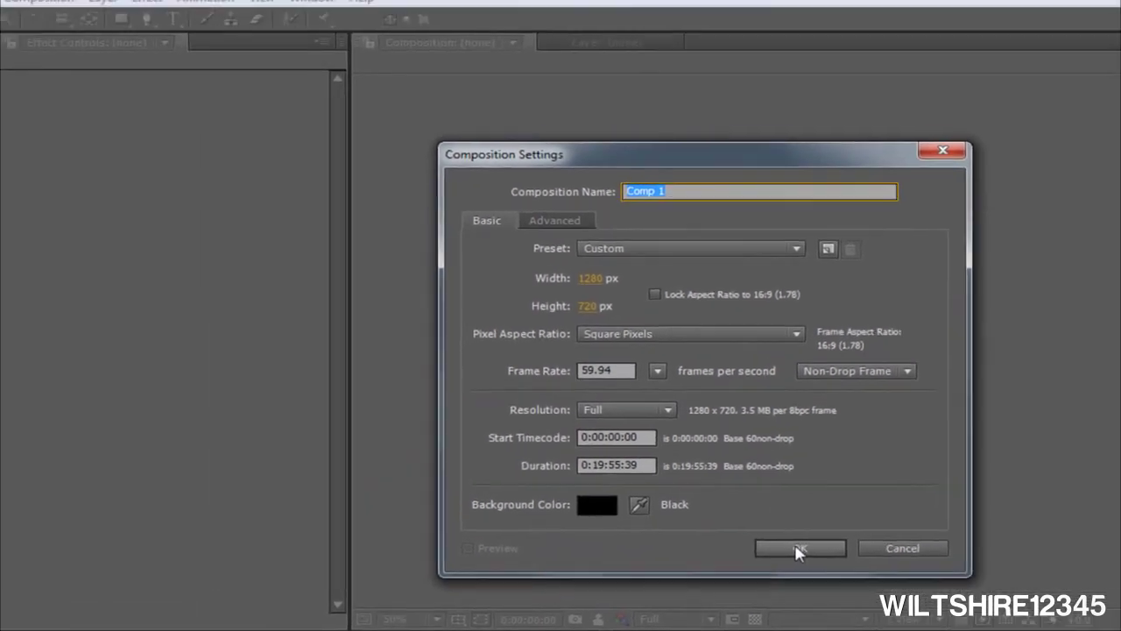
left_click(668, 505)
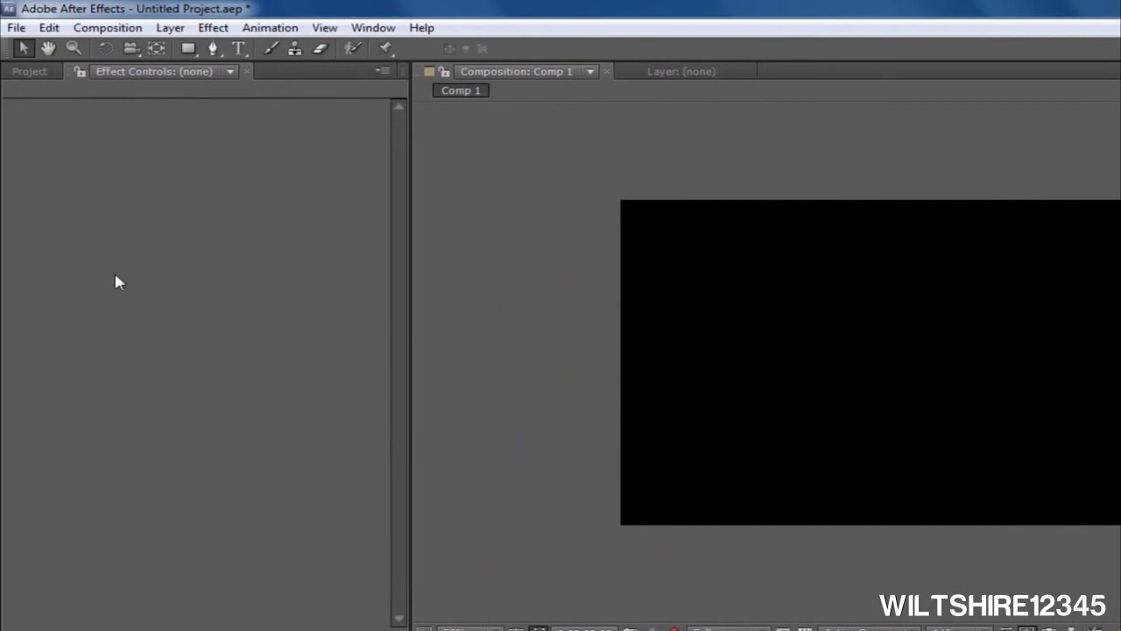
Import Video (Colour Correction).M2TS and drag it into Comp 1 as layer 1
left_click(29, 71)
right_click(172, 307)
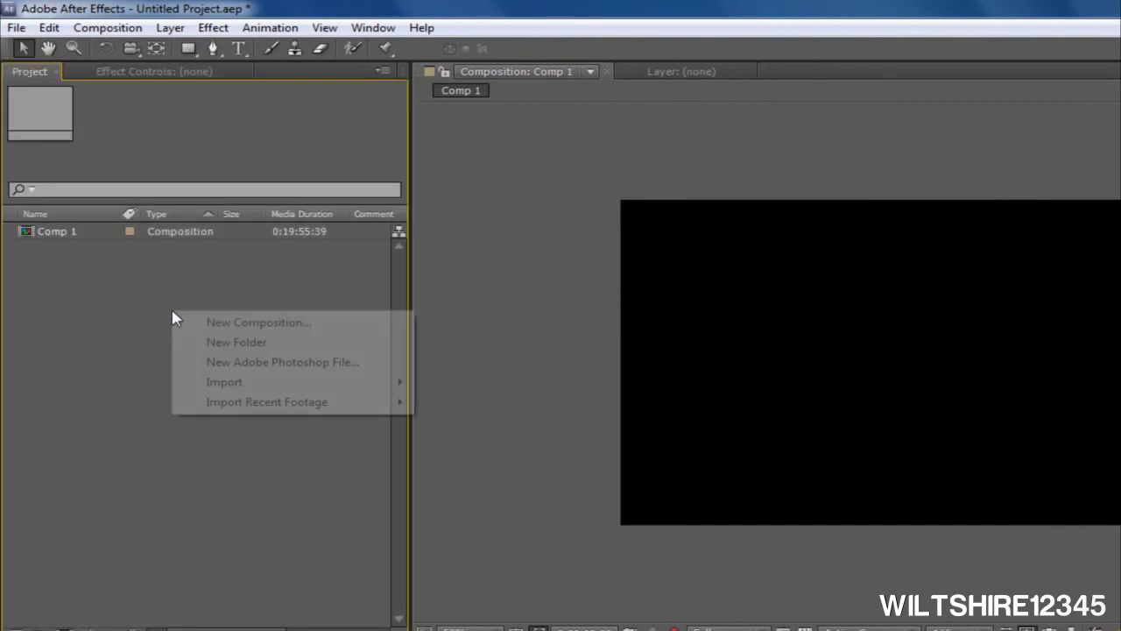
mouse_move(395, 389)
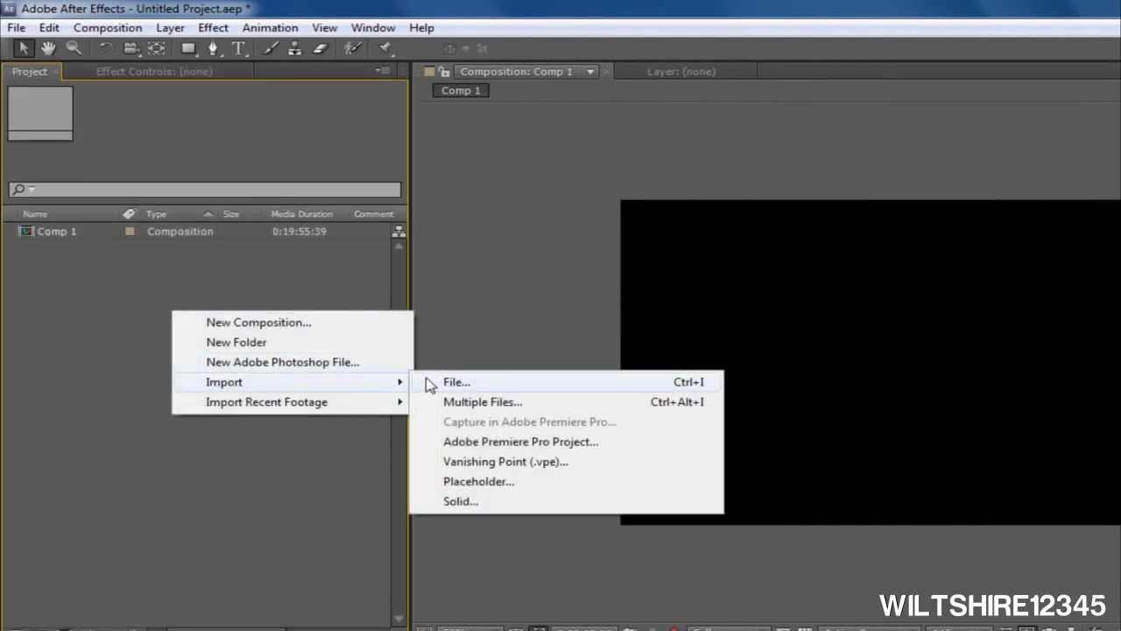
left_click(430, 382)
left_click_drag(550, 158, 571, 313)
double_click(238, 315)
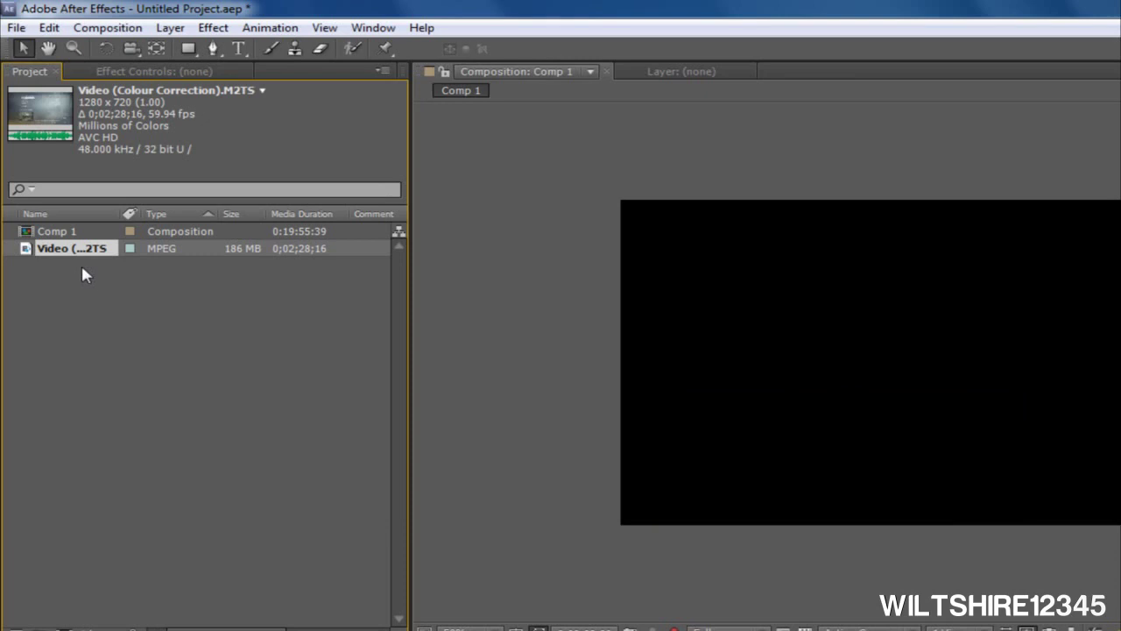
left_click_drag(71, 248, 283, 530)
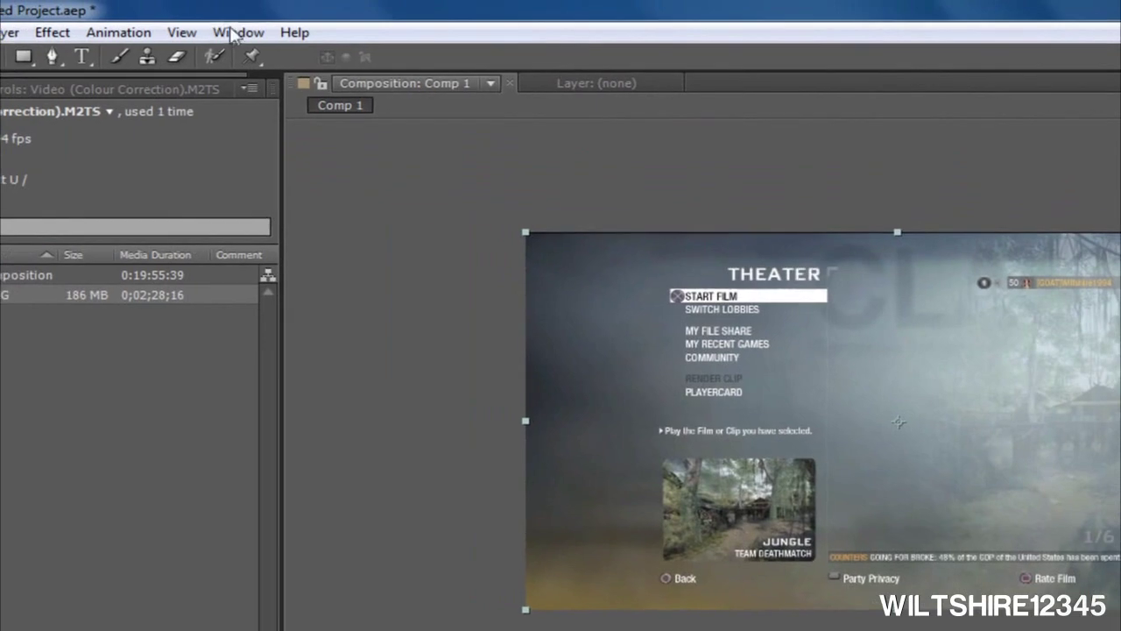
From Effects & Presets, apply Sharpen and Brightness & Contrast to the gameplay footage layer
left_click(238, 31)
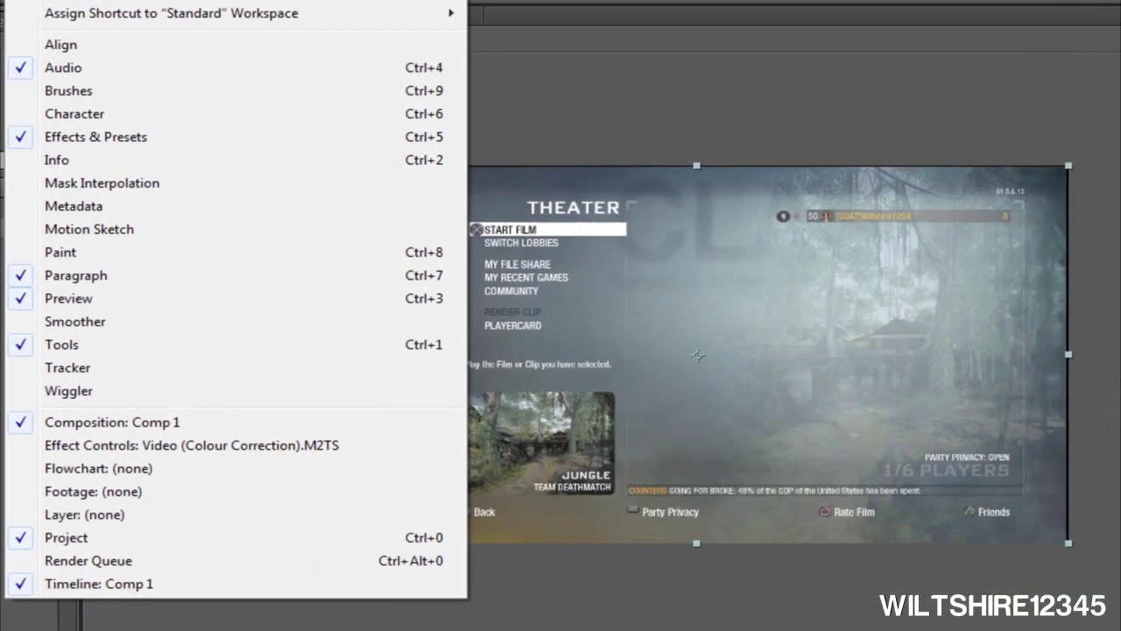
left_click(291, 211)
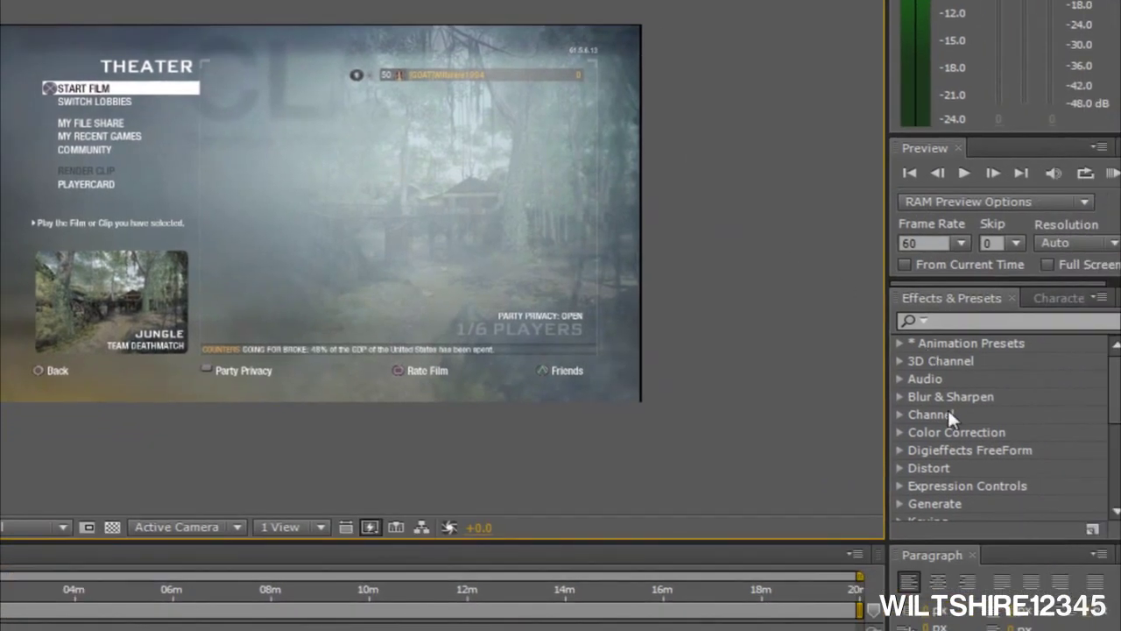
left_click(899, 396)
scroll(911, 385, "down", 1)
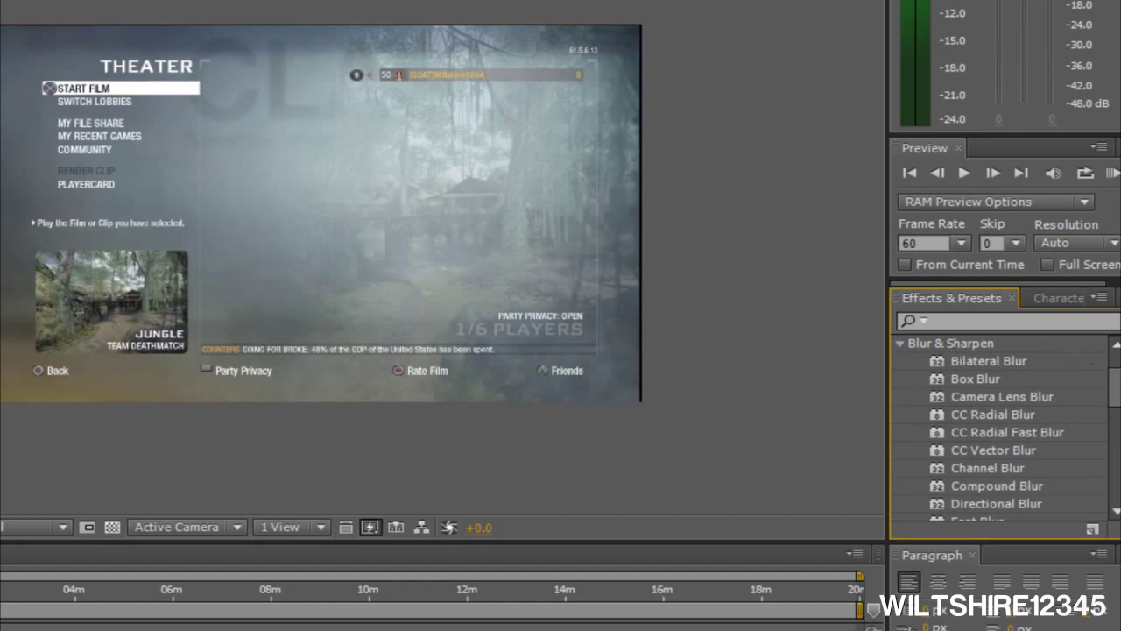
scroll(1051, 394, "down", 3)
left_click_drag(958, 436, 268, 218)
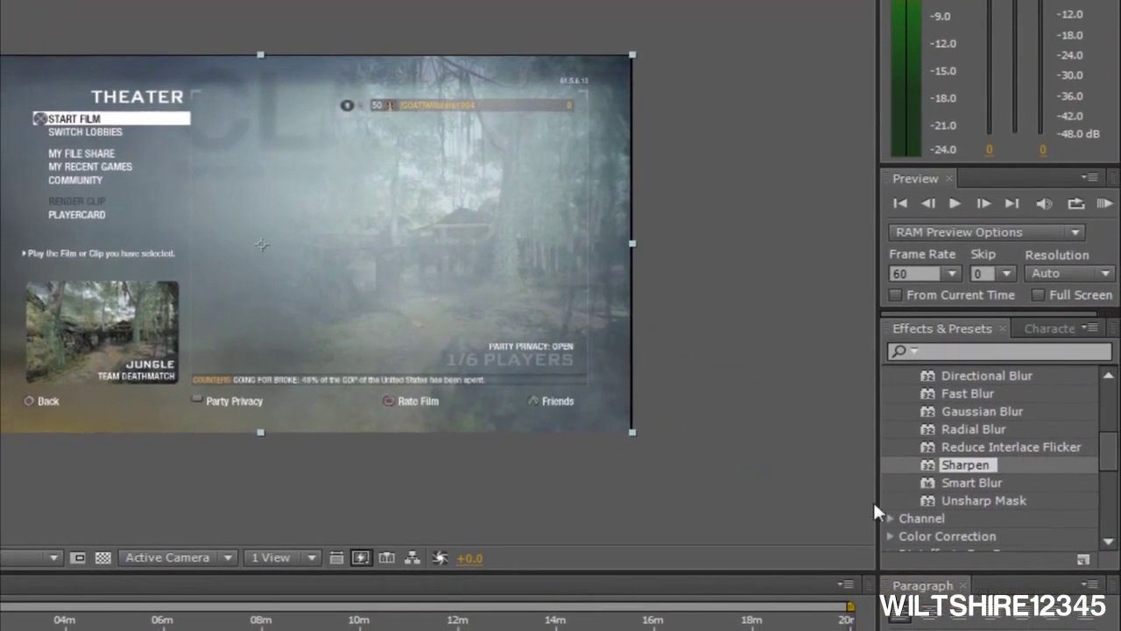
left_click(886, 534)
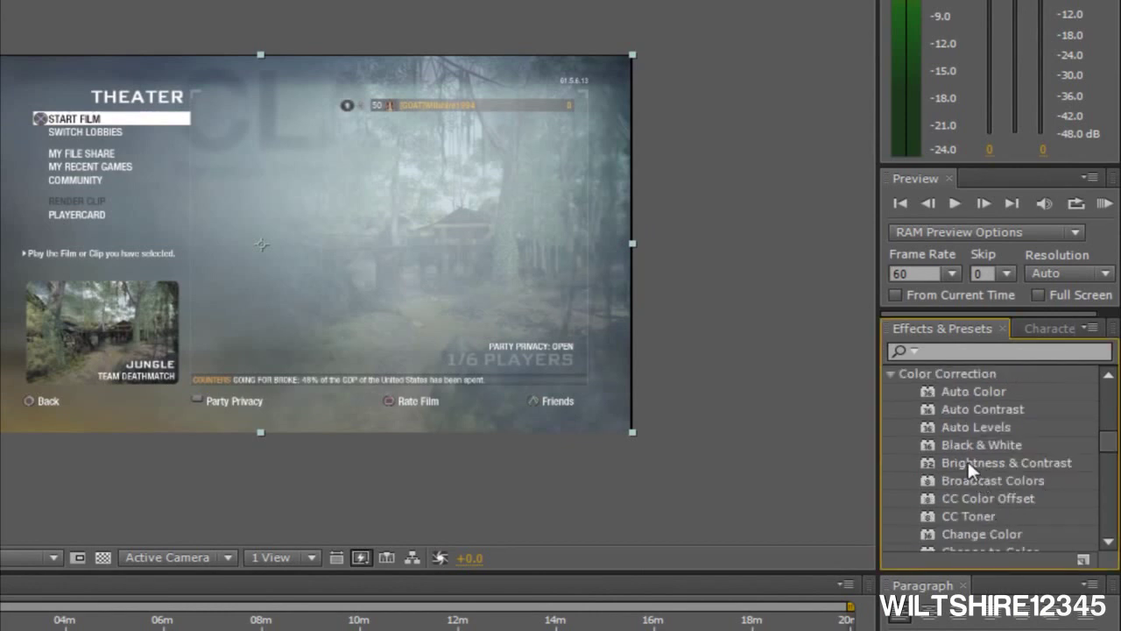
left_click_drag(967, 460, 252, 227)
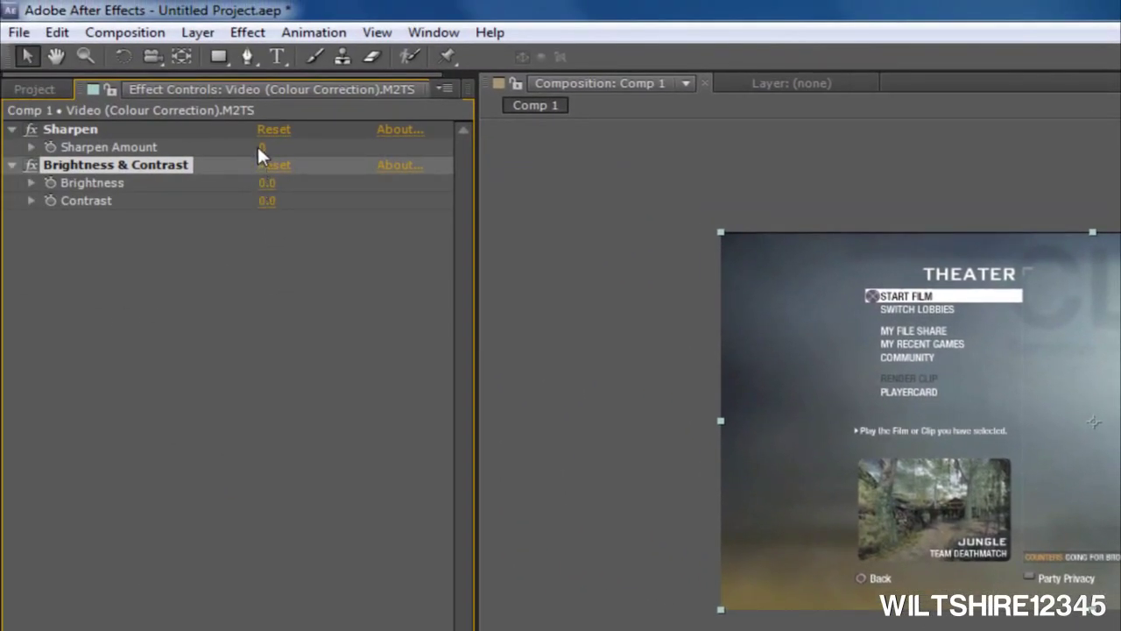
In Effect Controls, set Sharpen Amount to 10, Brightness to -9 and Contrast to 12
left_click(258, 146)
type("10")
key("Return")
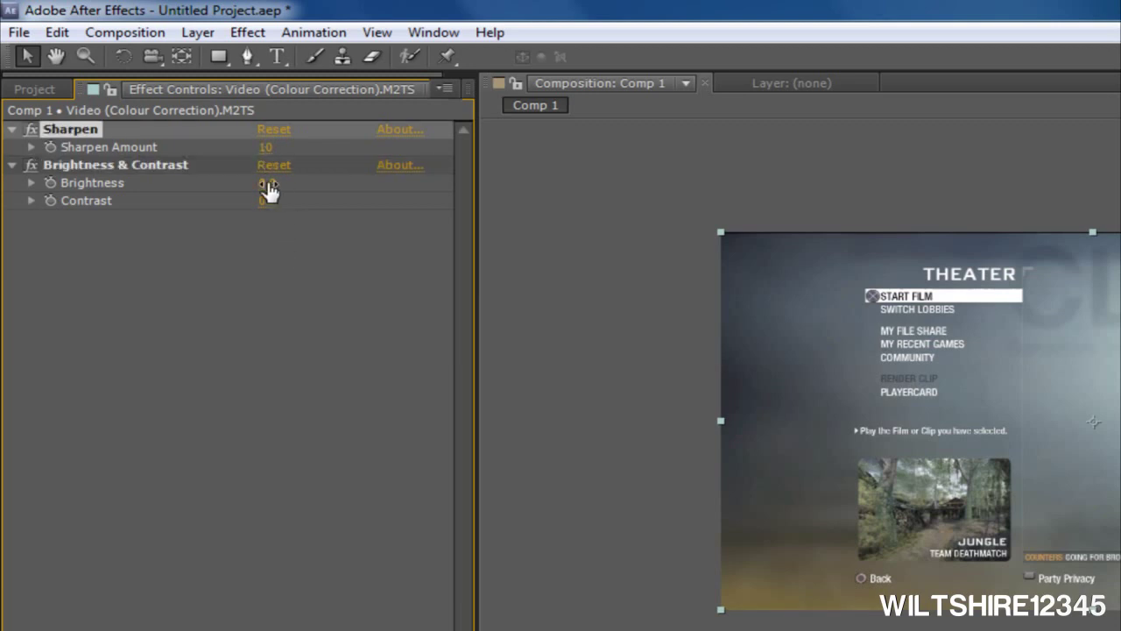
left_click(267, 186)
type("-9")
left_click(292, 257)
left_click(264, 205)
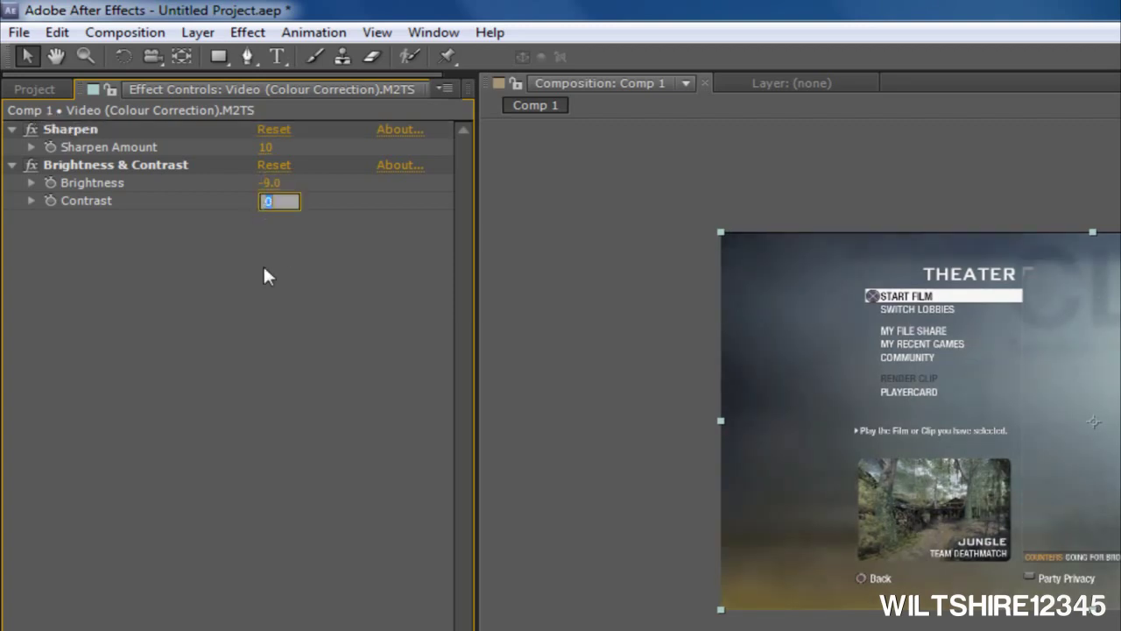
type("12")
key("Return")
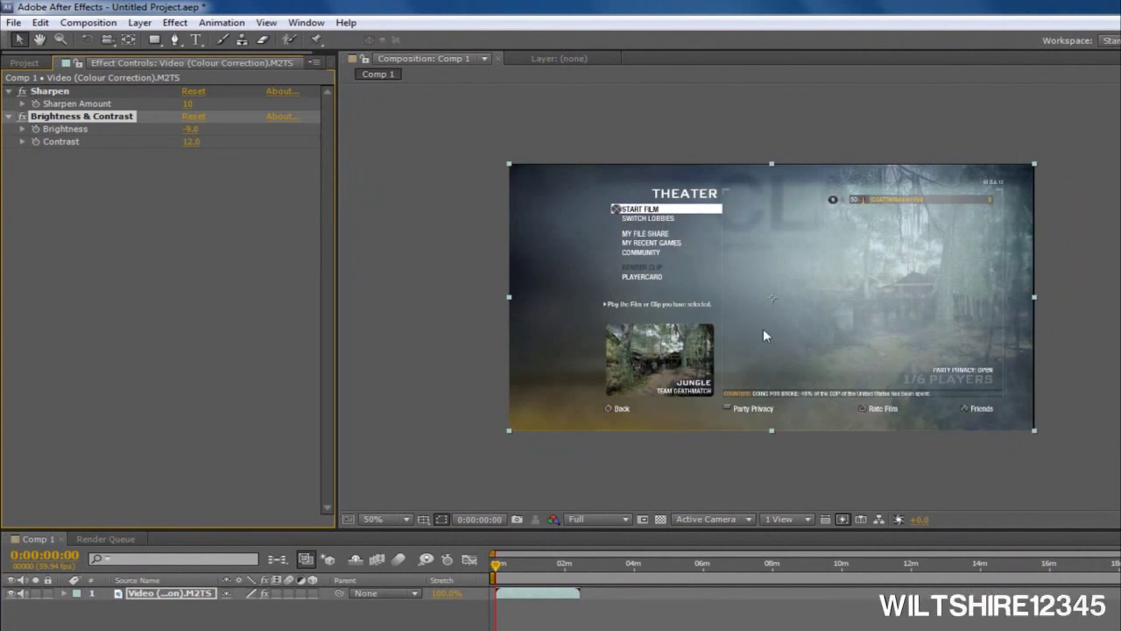
Jump to about 1:12 and toggle both effects off and on to compare before and after
left_click(537, 568)
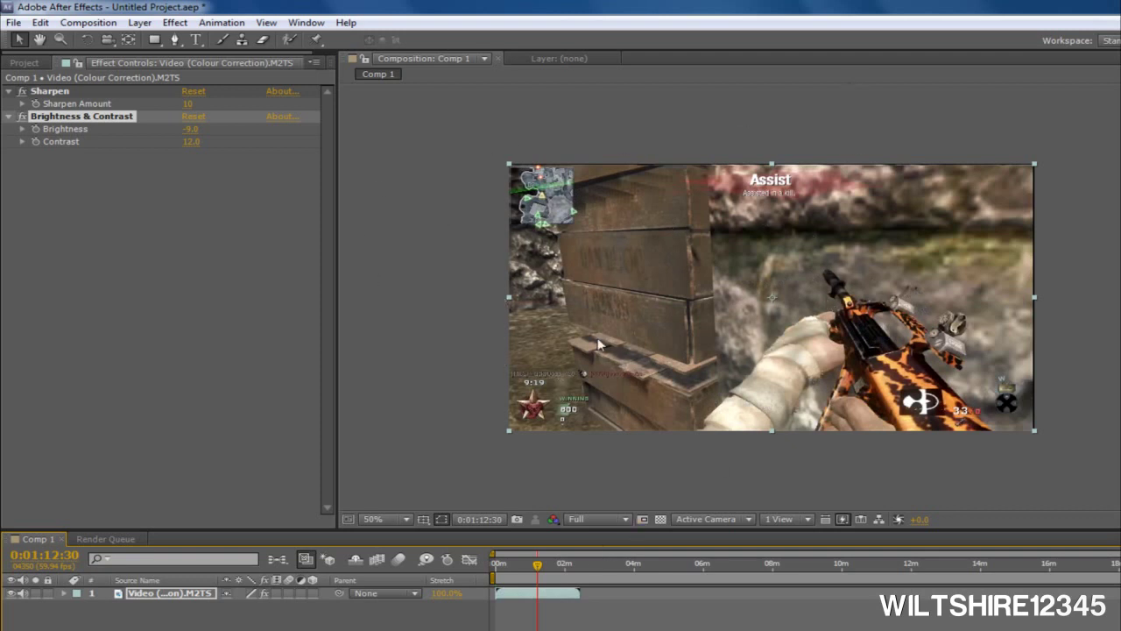
left_click(22, 116)
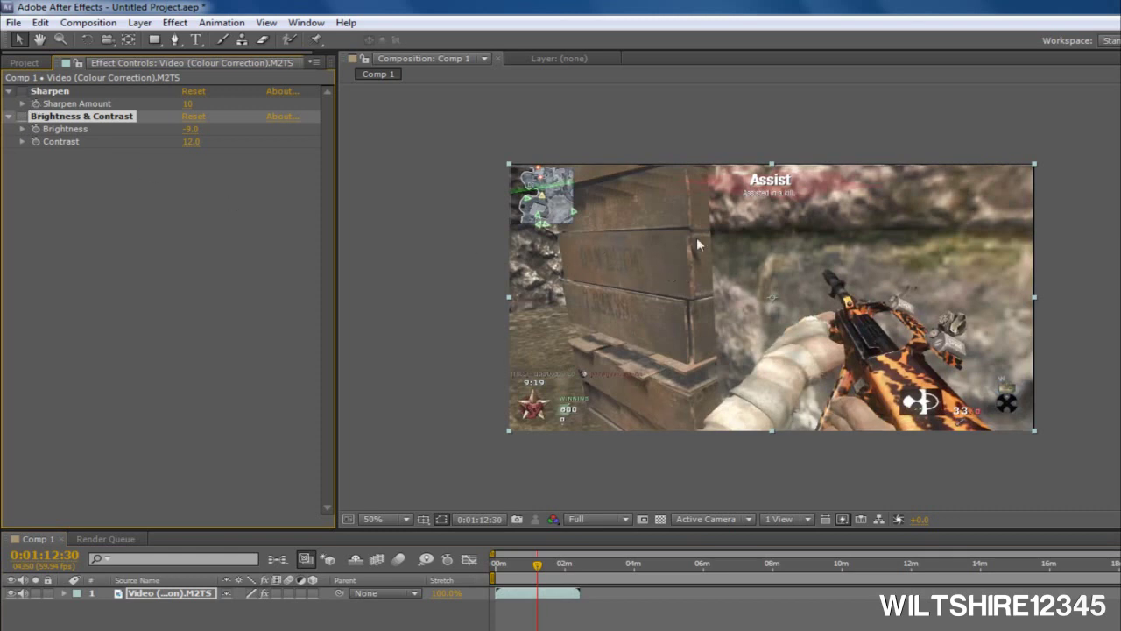
left_click(22, 91)
left_click(22, 117)
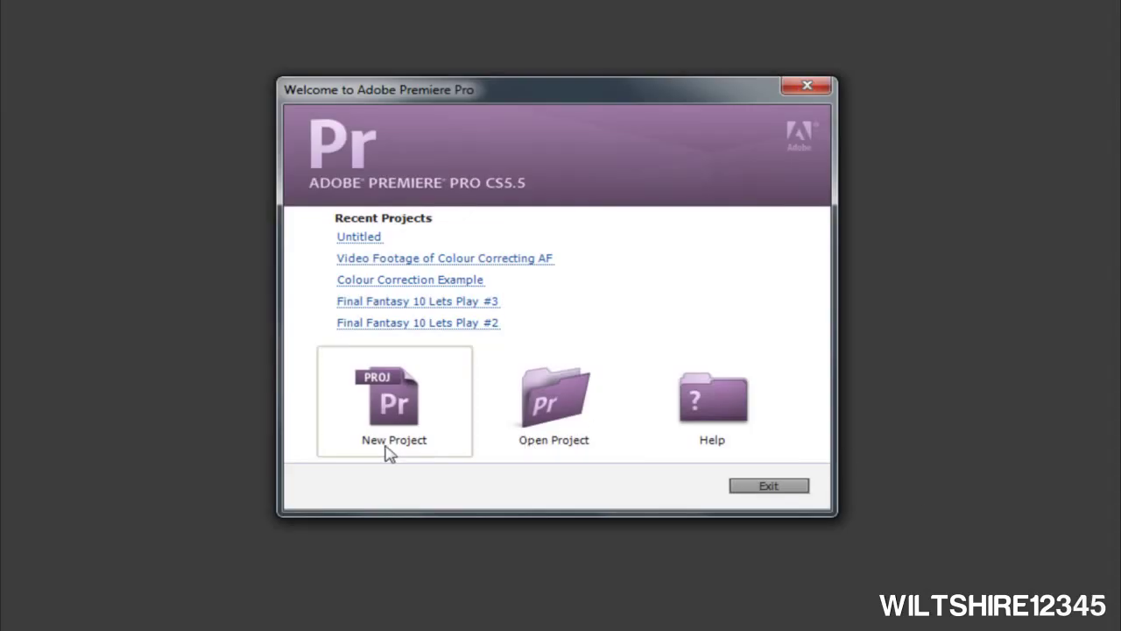
Create an Untitled Premiere Pro project with Sequence 01 at a 59.94 frames/second timebase
left_click(379, 429)
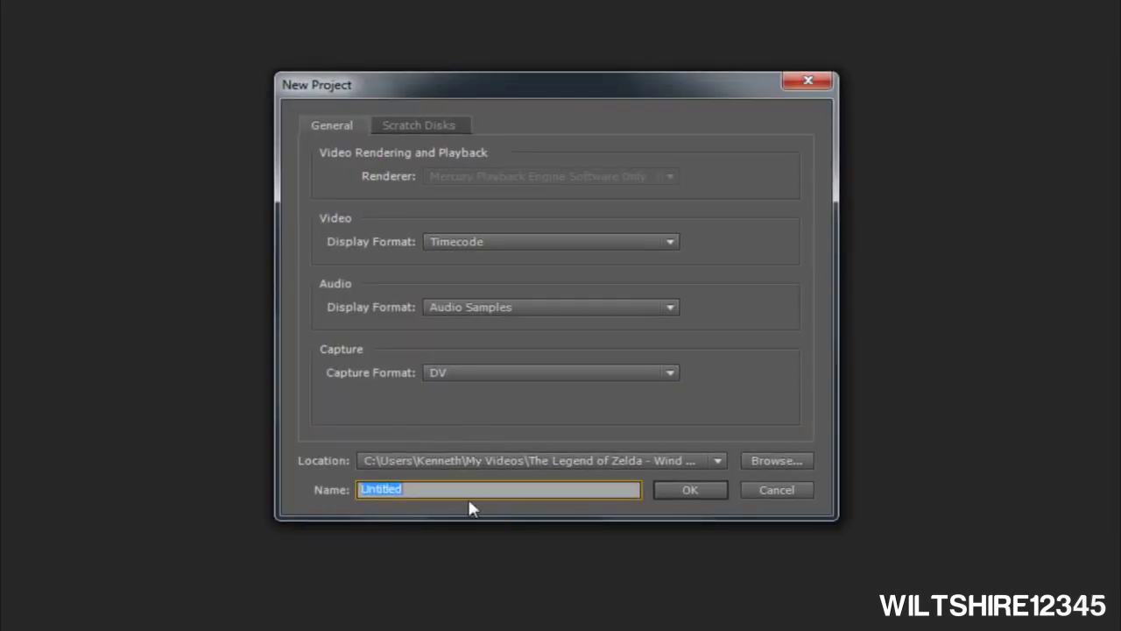
left_click(692, 489)
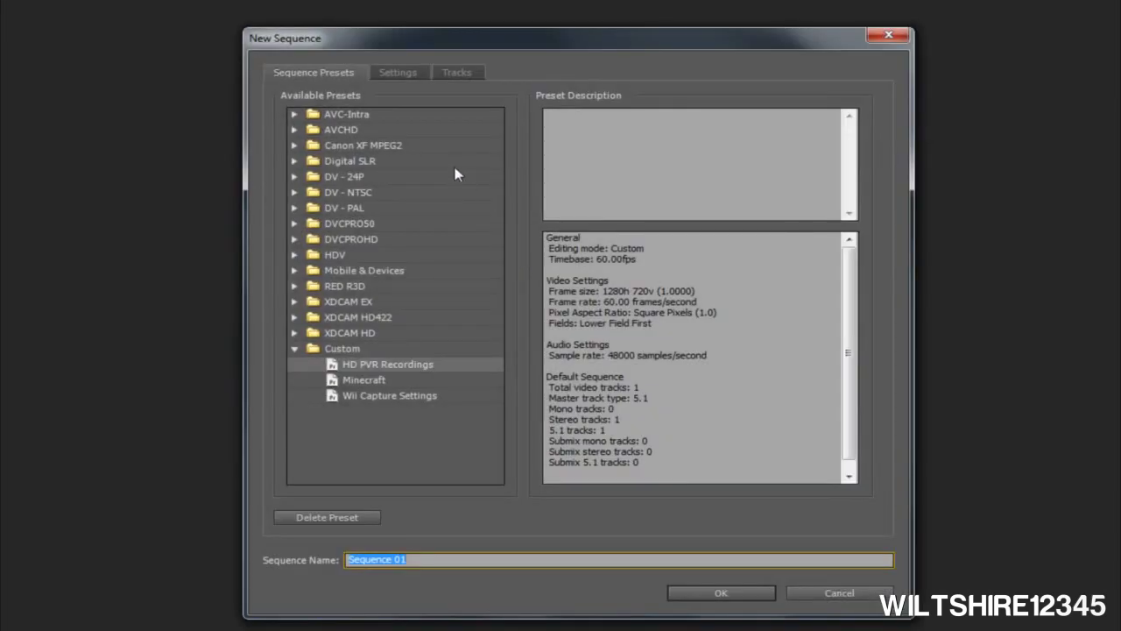
left_click(398, 71)
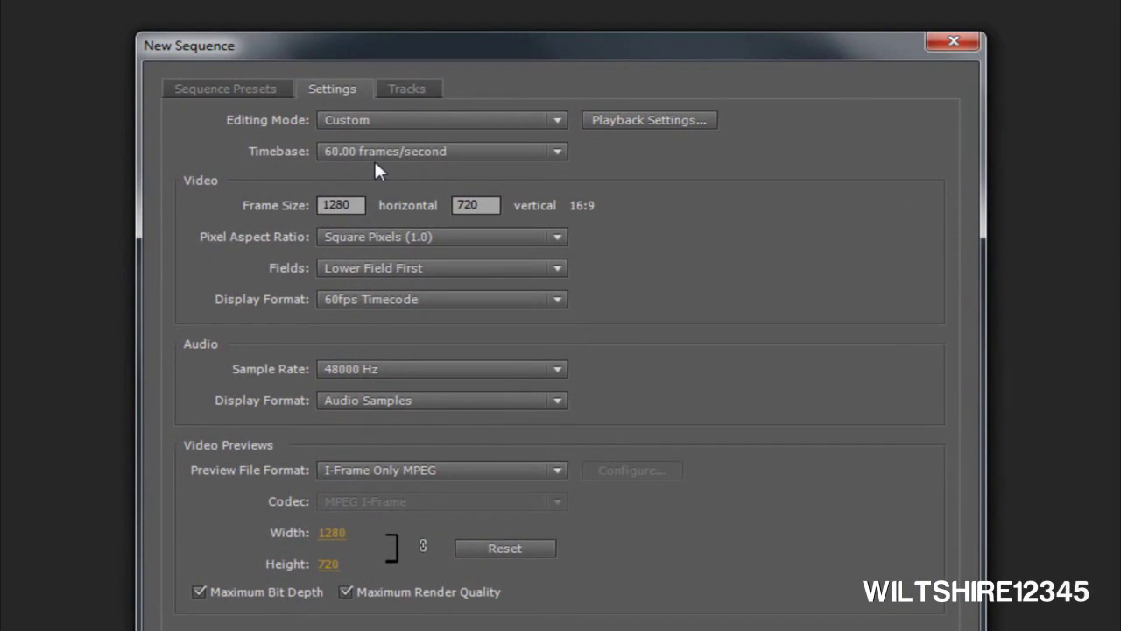
left_click(363, 148)
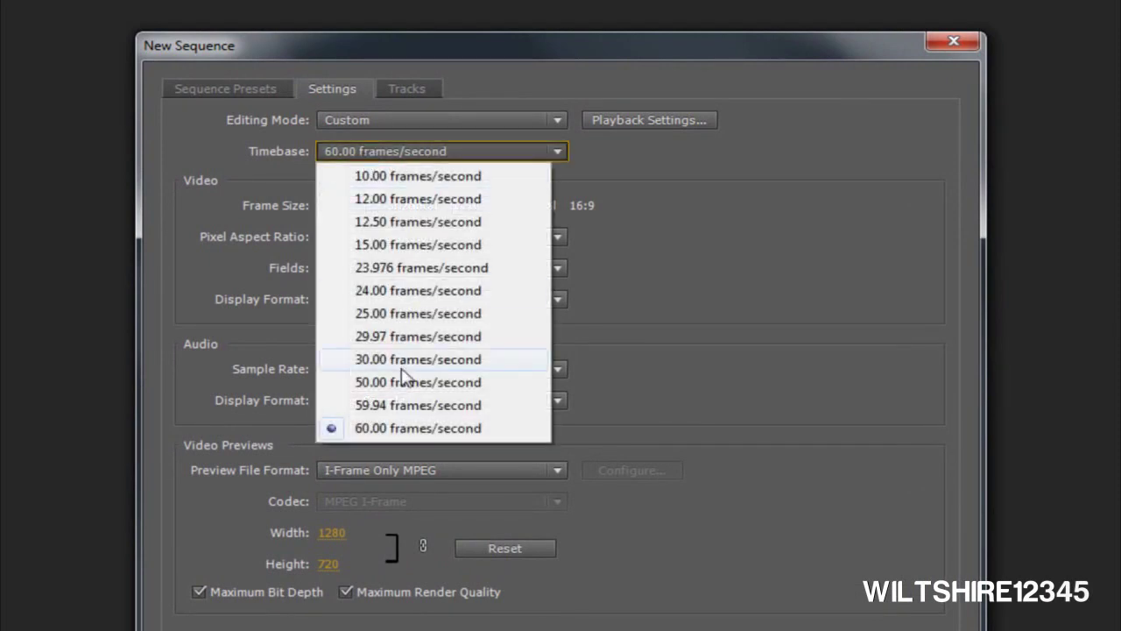
left_click(385, 411)
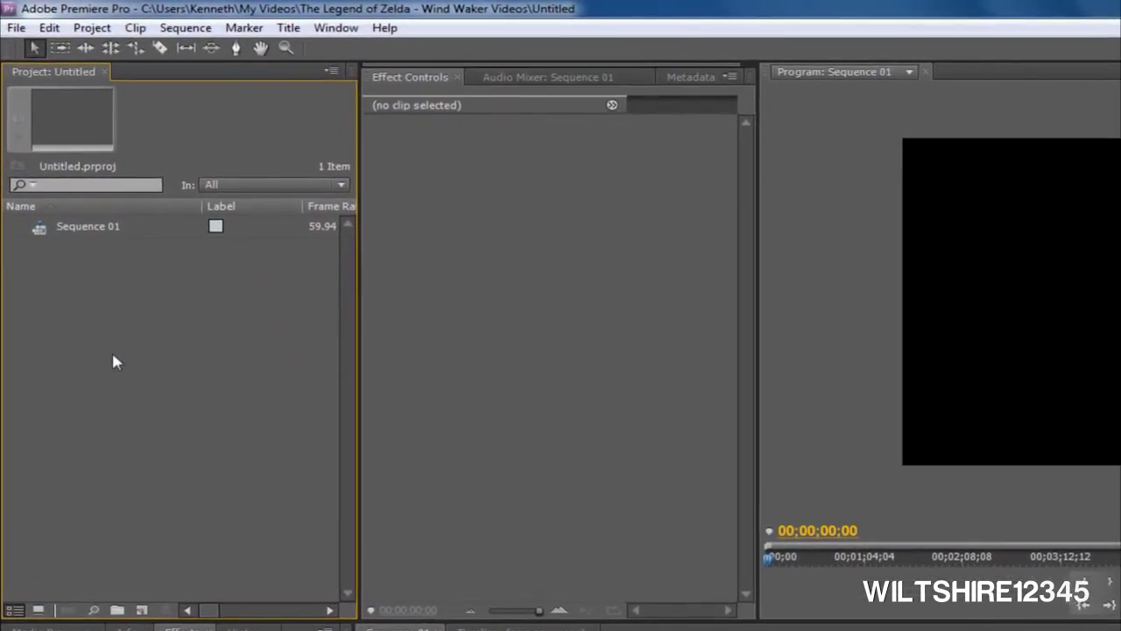
Import Video (Colour Correction).M2TS and place it at 00:00 on Sequence 01's tracks
right_click(124, 350)
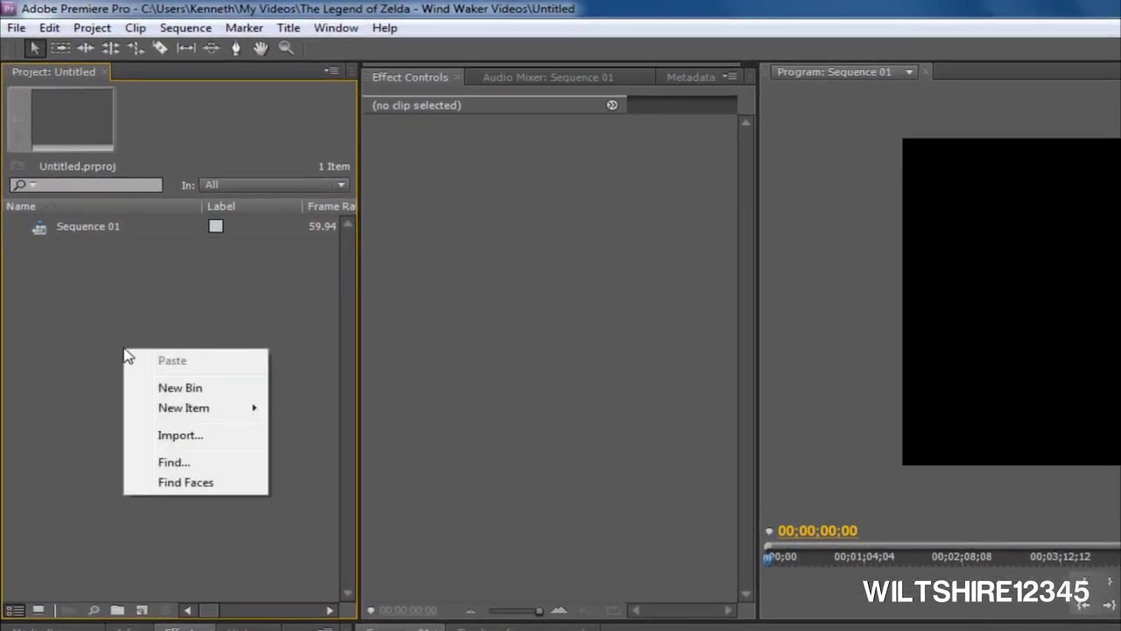
left_click(181, 434)
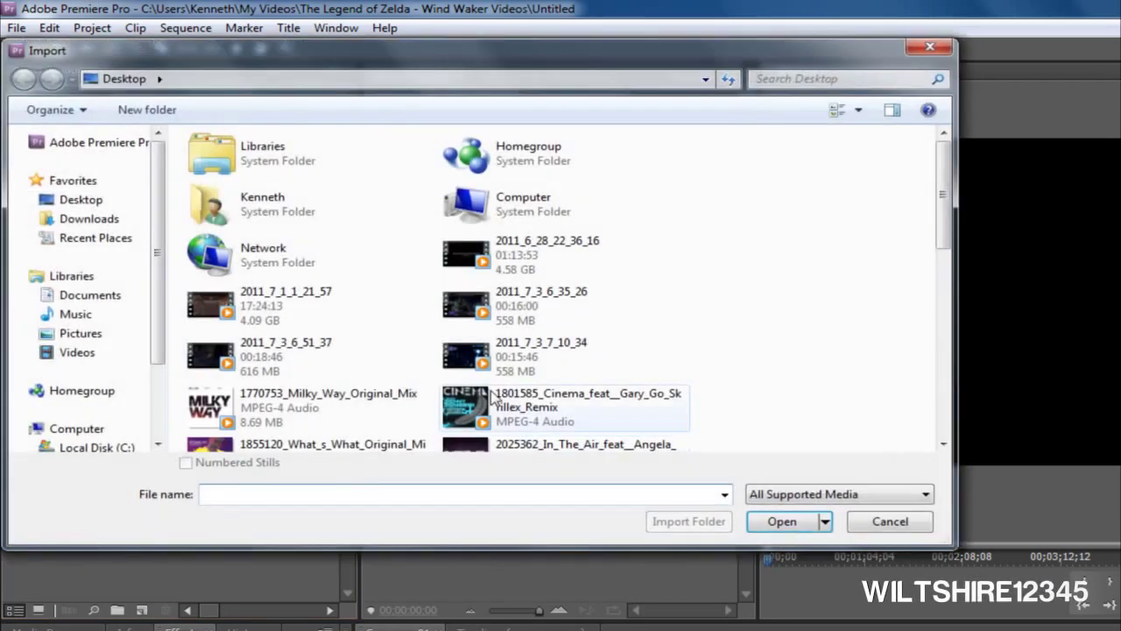
left_click_drag(943, 182, 957, 398)
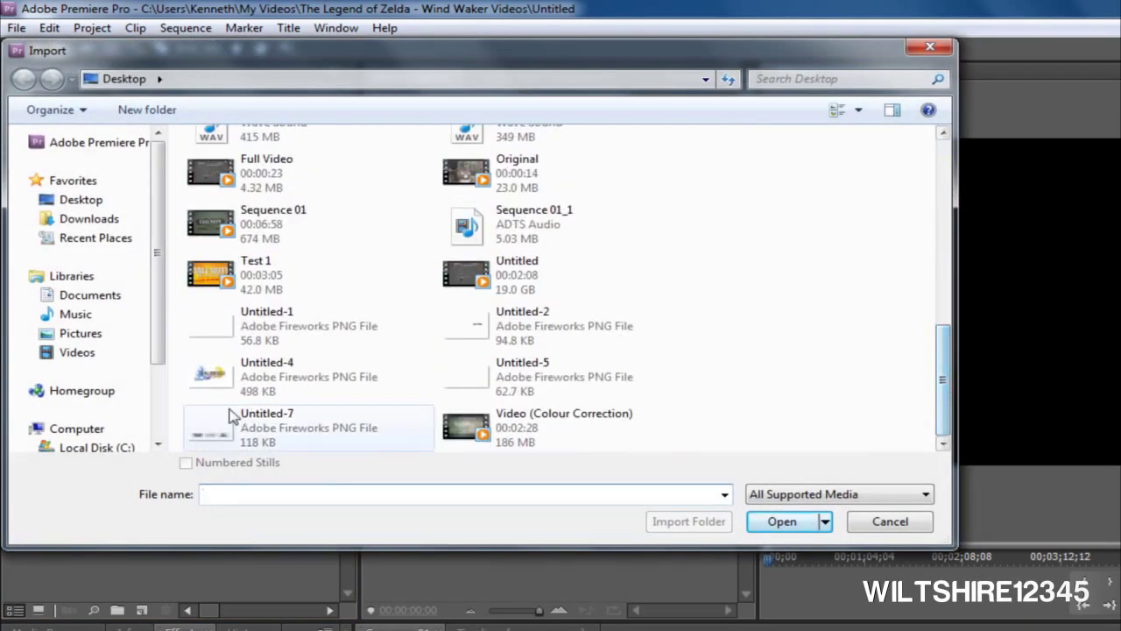
double_click(526, 428)
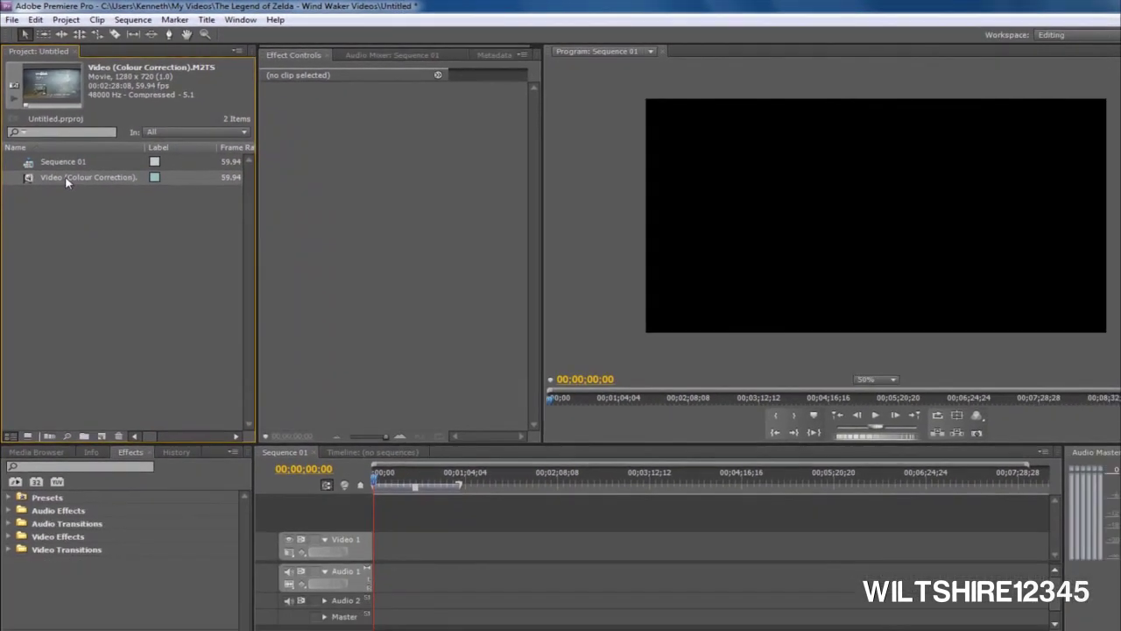
left_click_drag(66, 181, 377, 543)
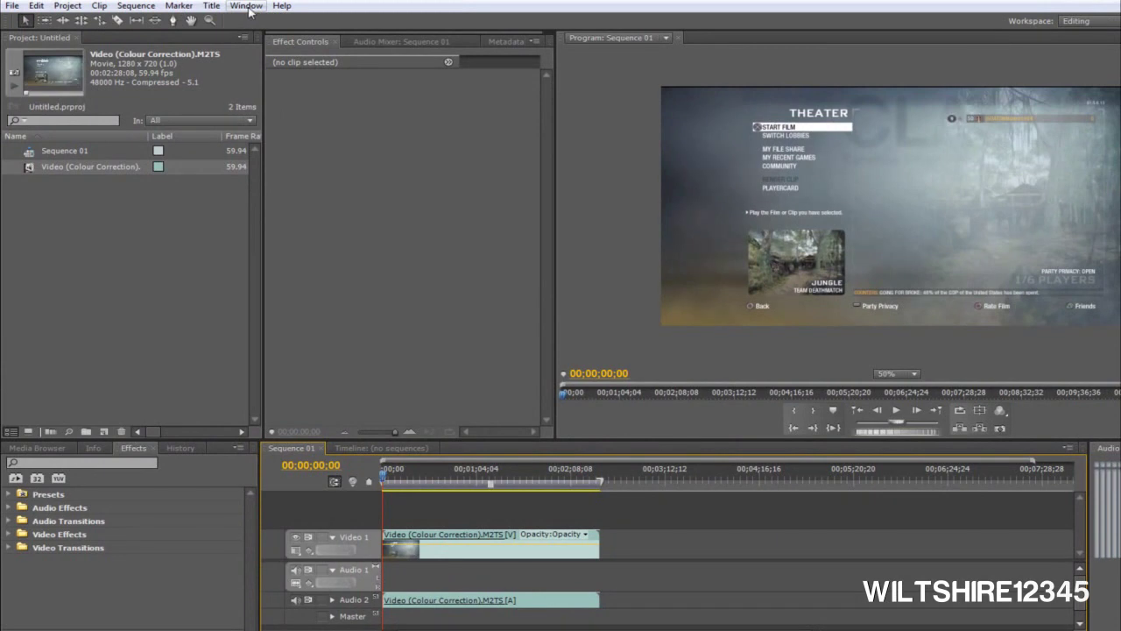
From the Effects panel, apply Sharpen and Brightness & Contrast to the clip on Video 1
left_click(246, 6)
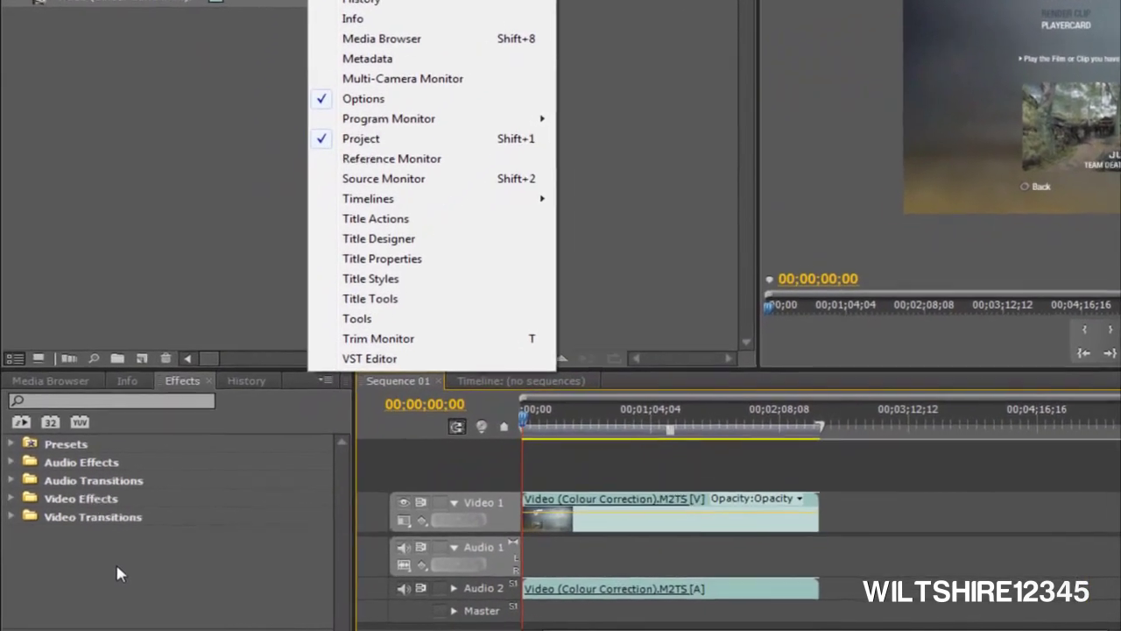
left_click(83, 565)
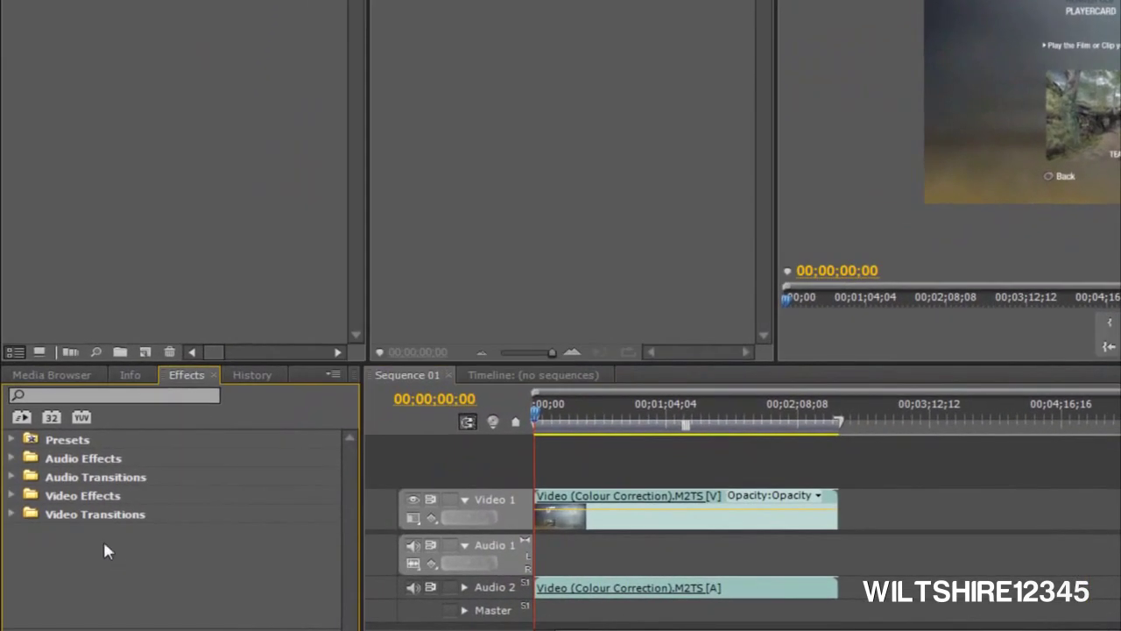
left_click(15, 495)
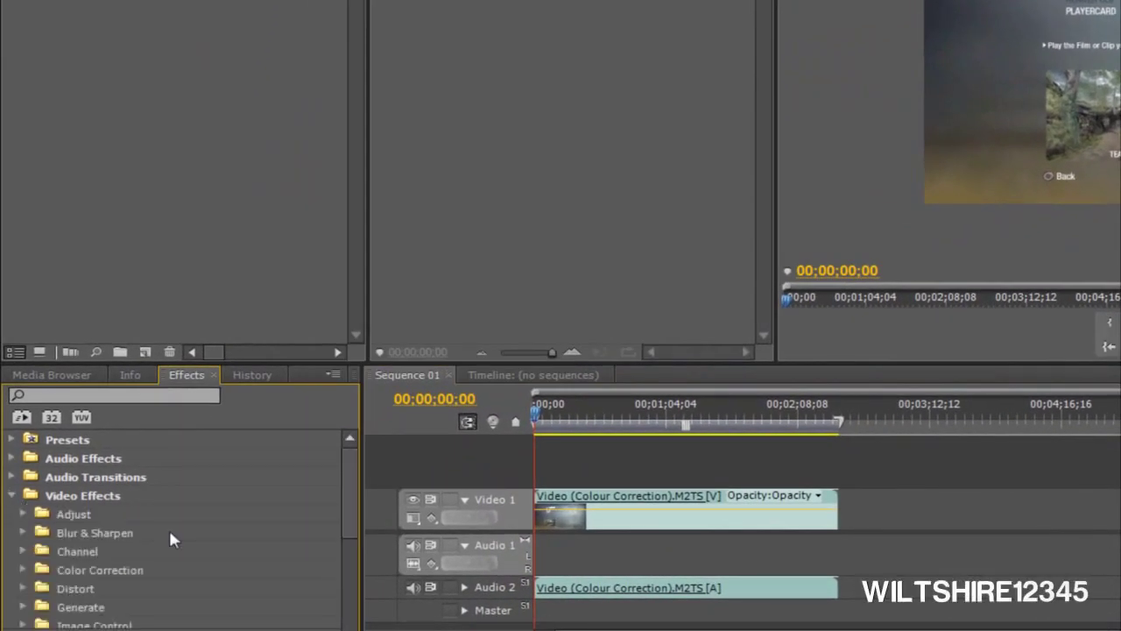
left_click(23, 533)
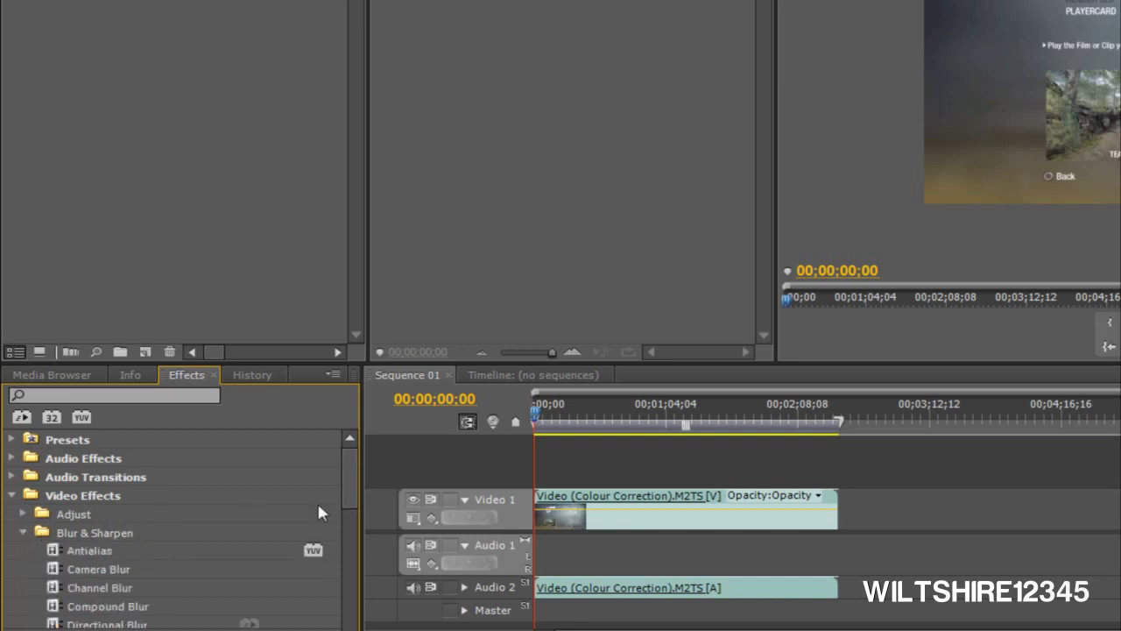
left_click_drag(353, 470, 353, 498)
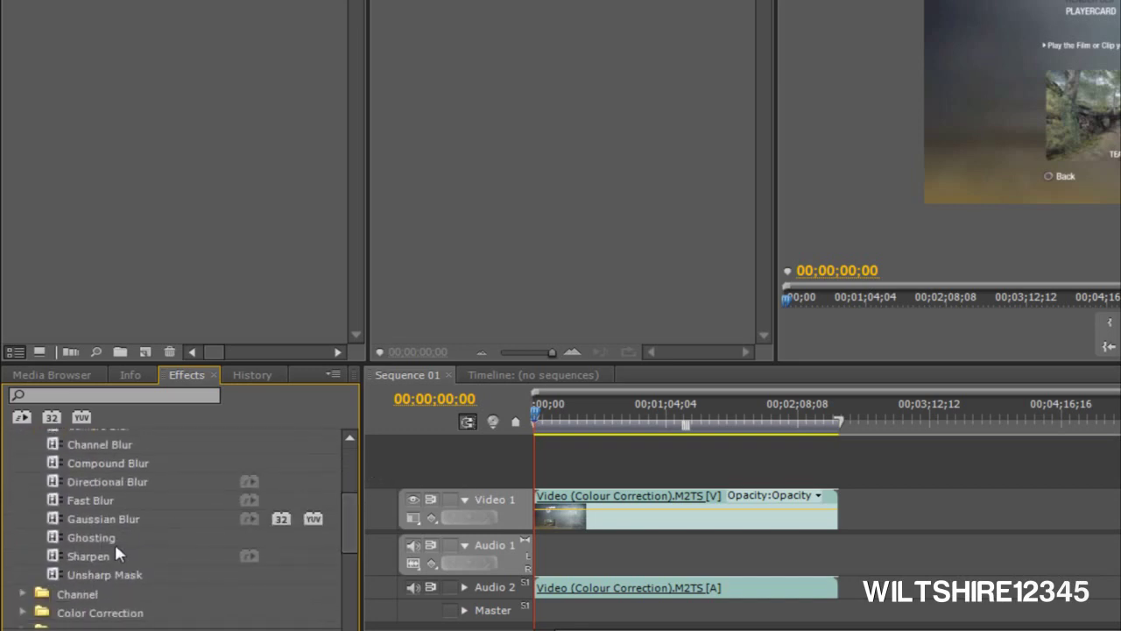
left_click_drag(103, 555, 611, 517)
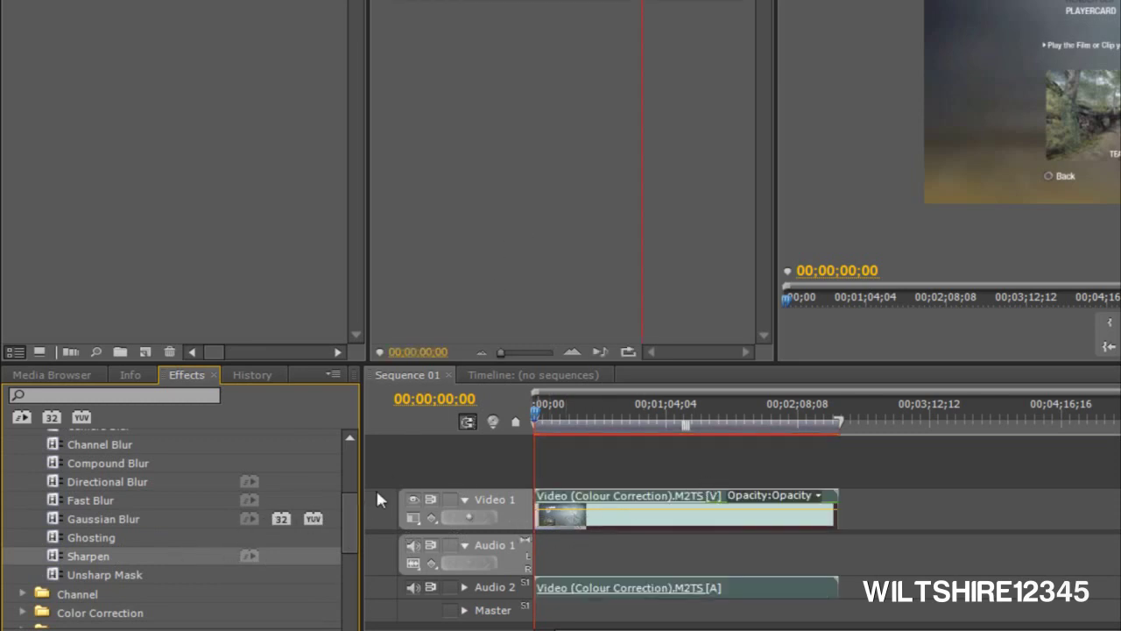
scroll(349, 511, "down", 3)
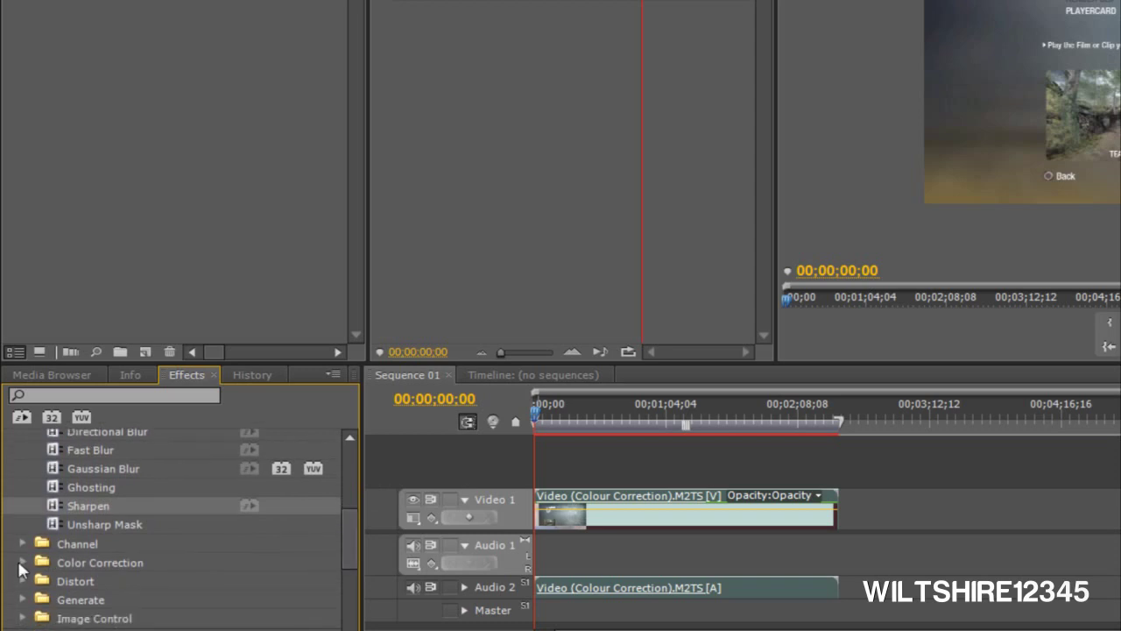
left_click(21, 562)
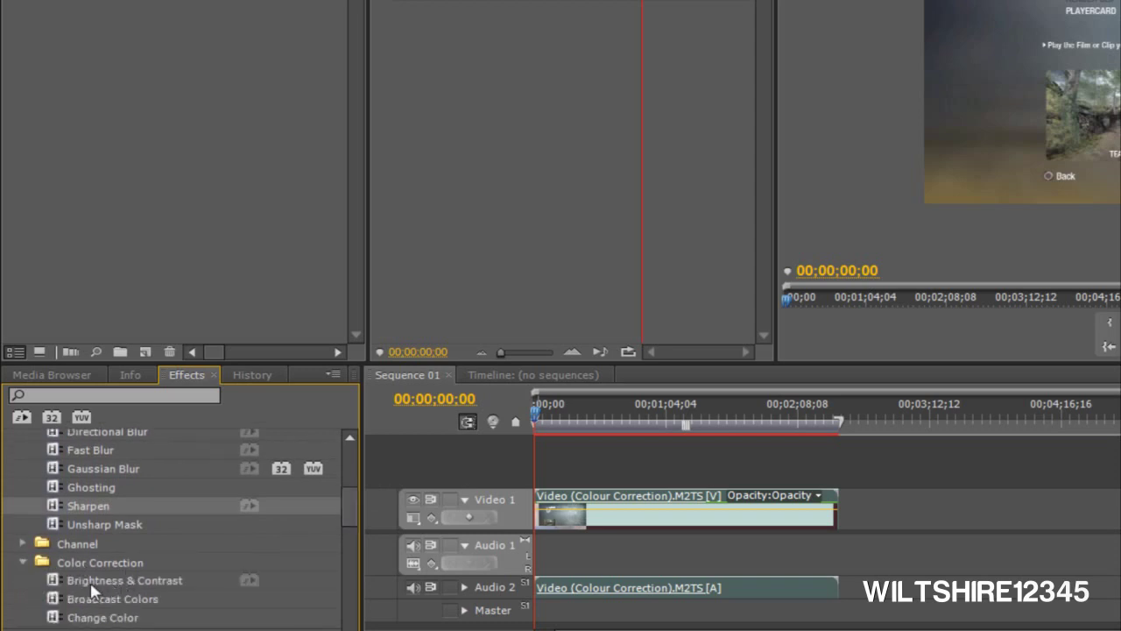
left_click_drag(91, 581, 628, 522)
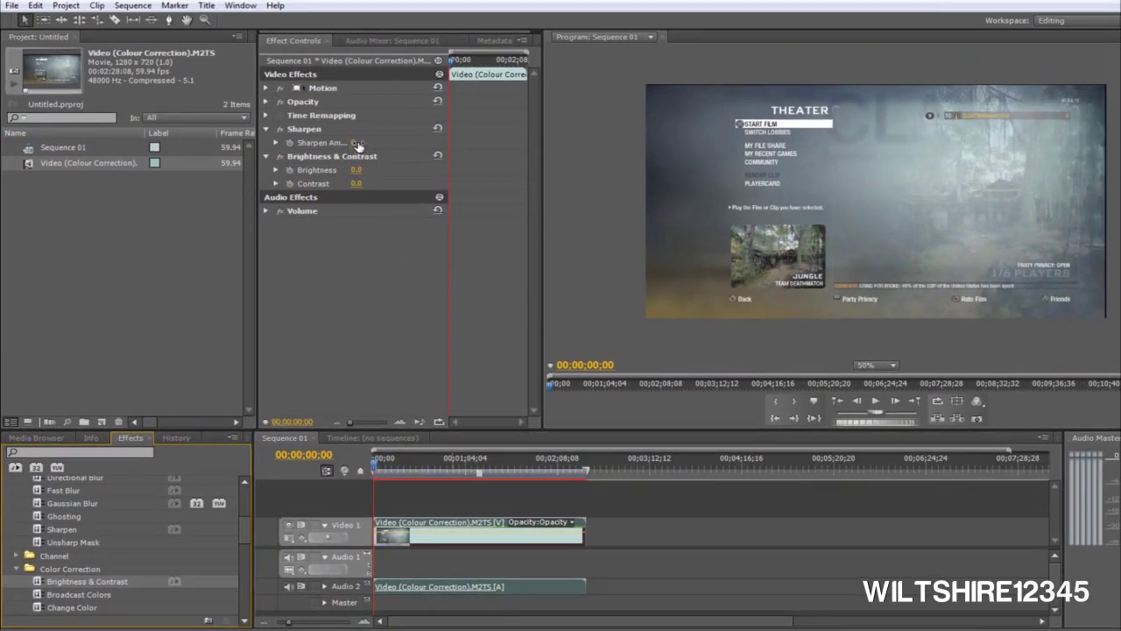
Bring the clip's Effect Controls panel back into view after briefly checking the Audio Mixer
left_click(384, 42)
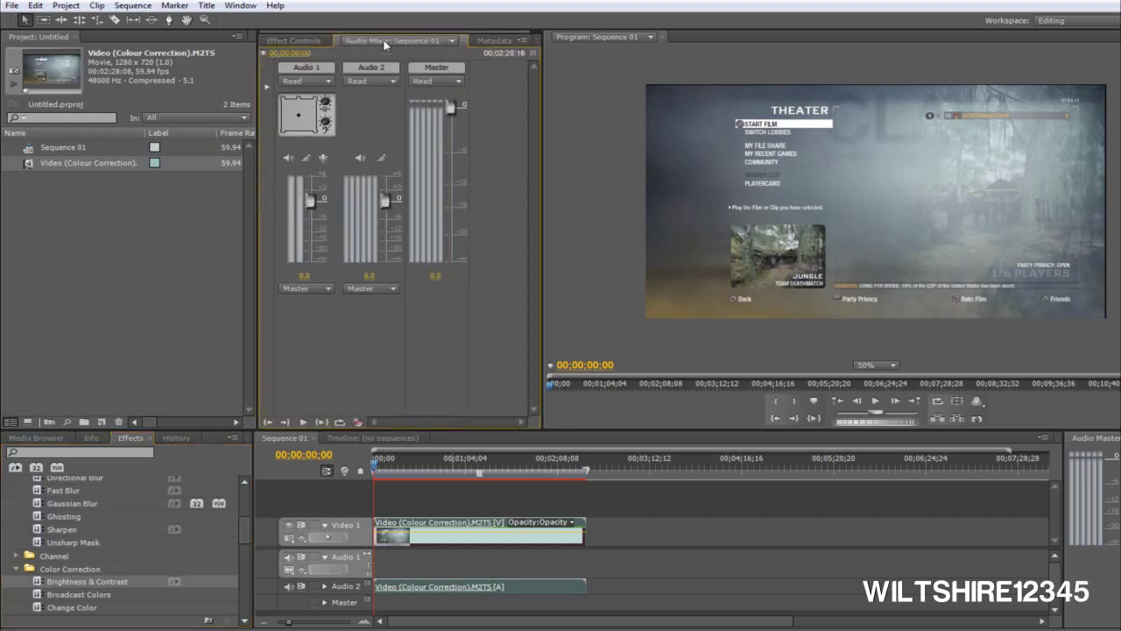
left_click(293, 40)
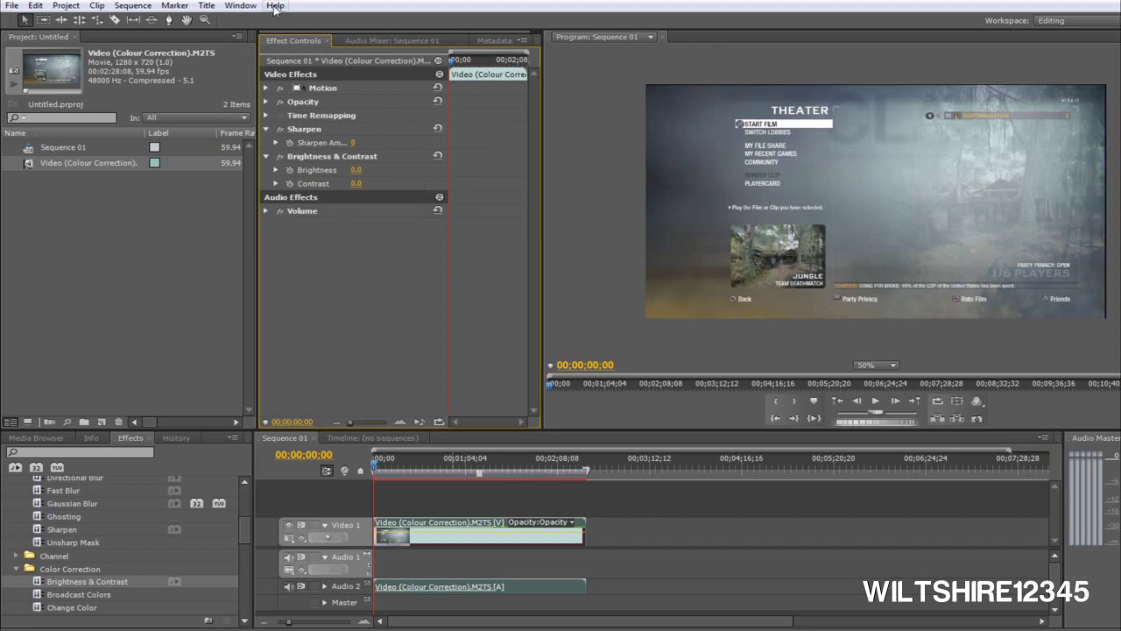
left_click(240, 5)
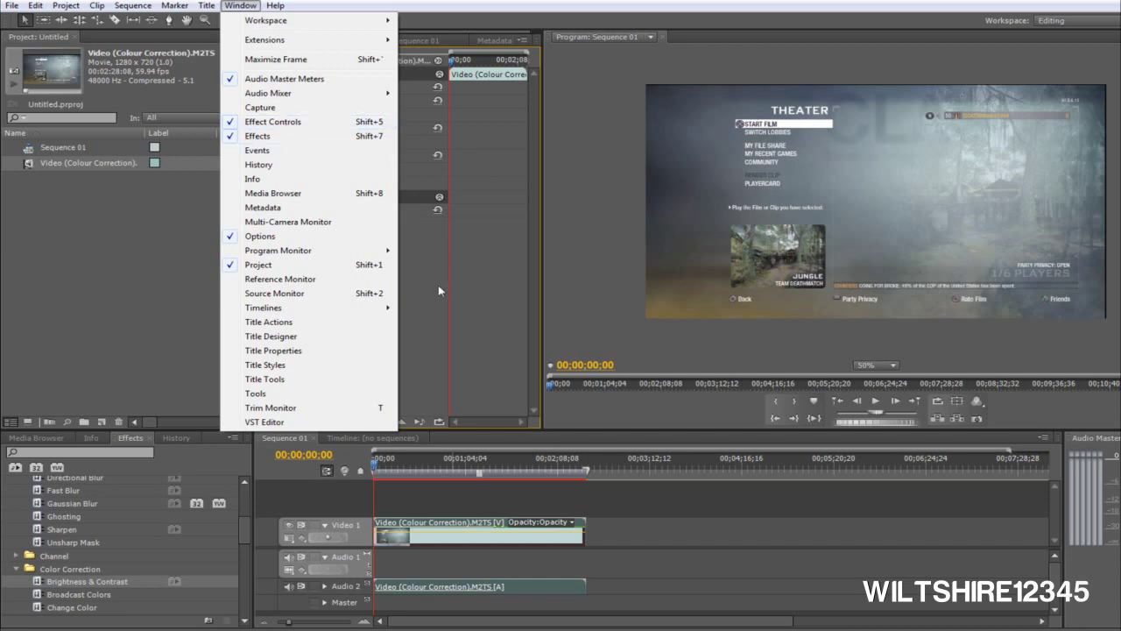
left_click(465, 275)
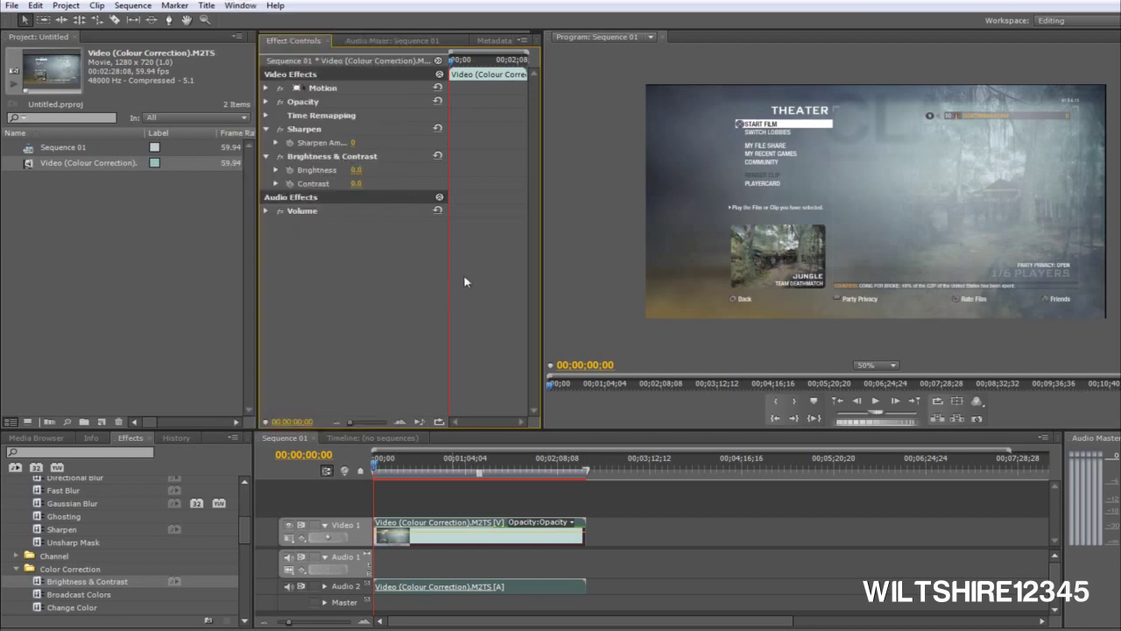
Set Sharpen Amount to 10, Brightness to -9.0 and Contrast to 12.0
left_click(357, 142)
type("10")
key("Return")
left_click(357, 170)
type("-9")
key("Return")
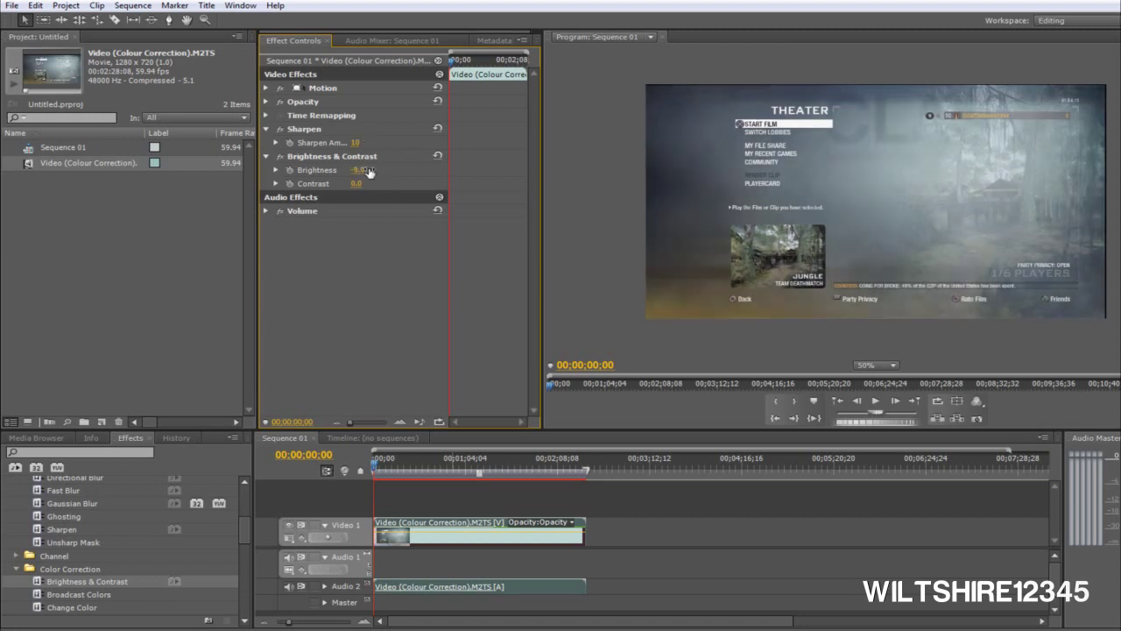
left_click(370, 183)
type("12")
key("Return")
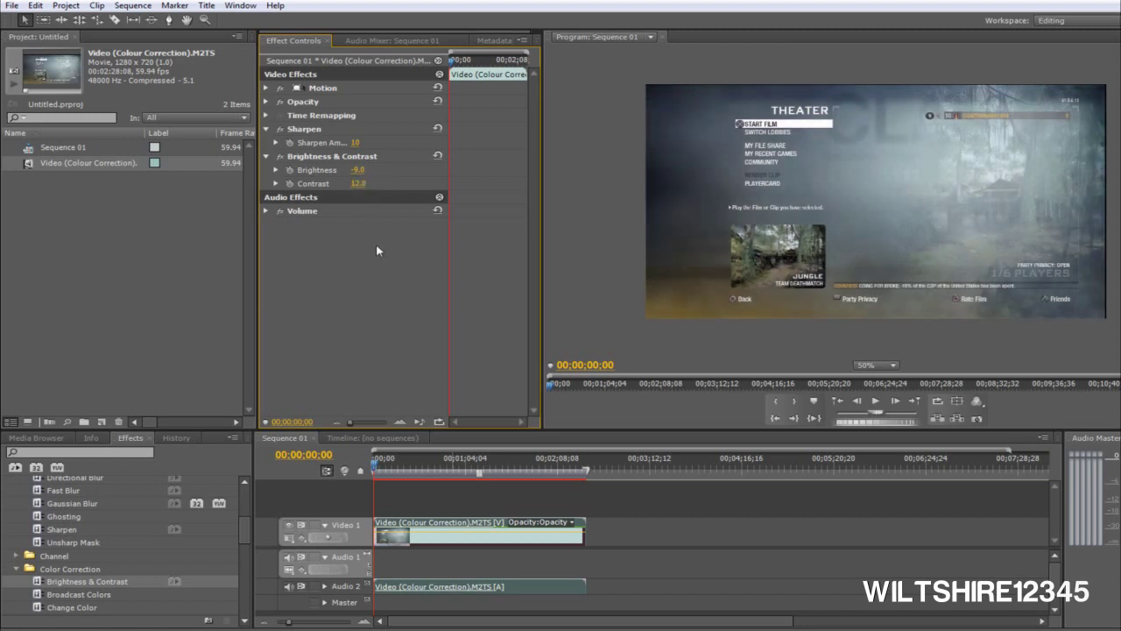